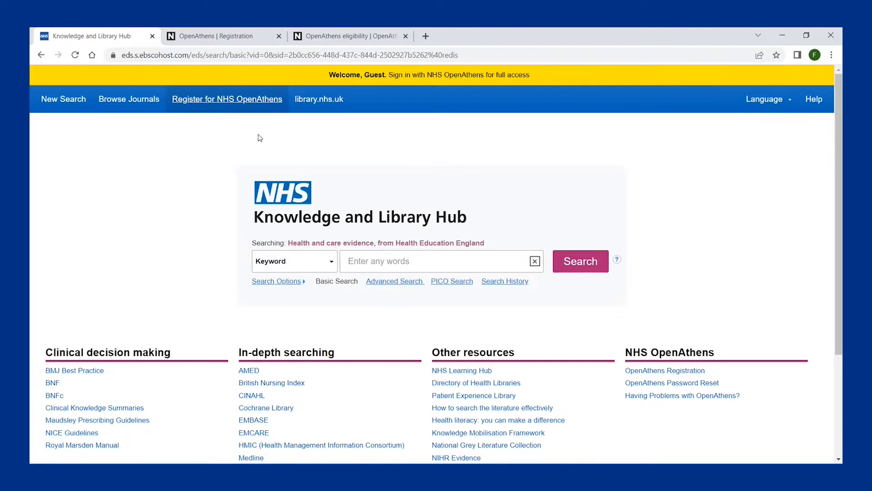
Open the NHS OpenAthens registration page and its help on completing the form
{"action": "left_click", "coordinate": [217, 101]}
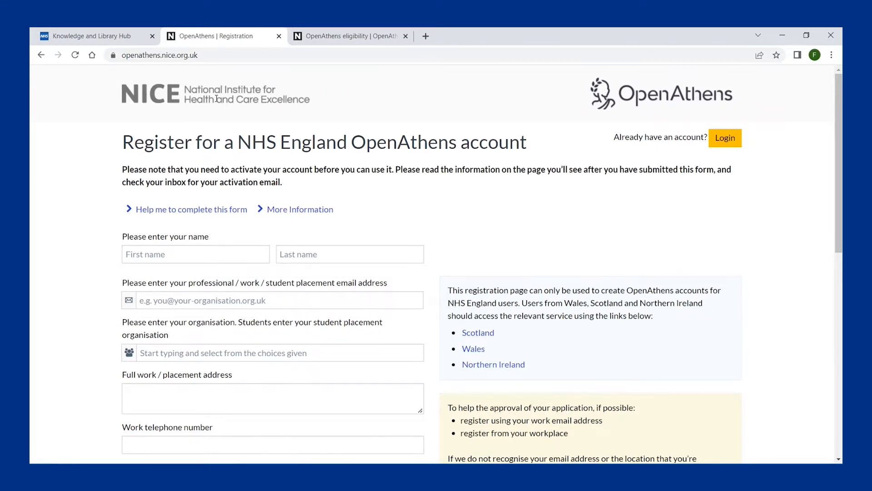
{"action": "scroll", "coordinate": [217, 99], "scroll_direction": "down", "scroll_amount": 1}
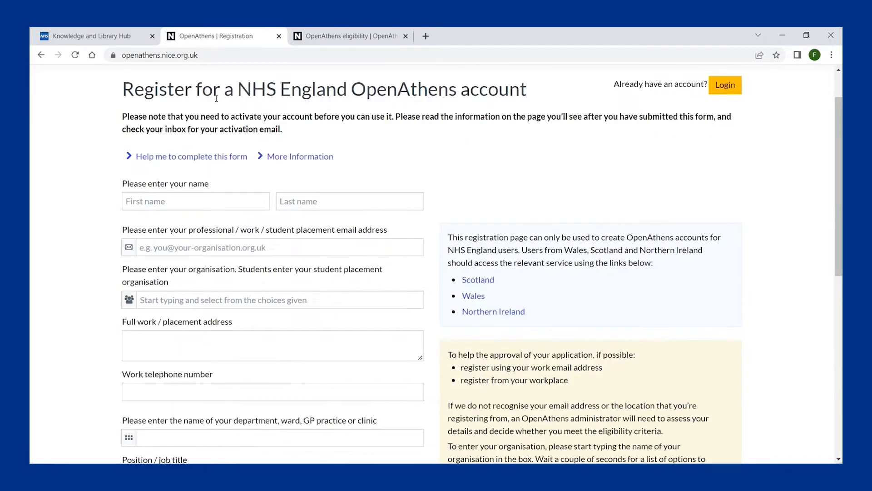
{"action": "left_click", "coordinate": [183, 161]}
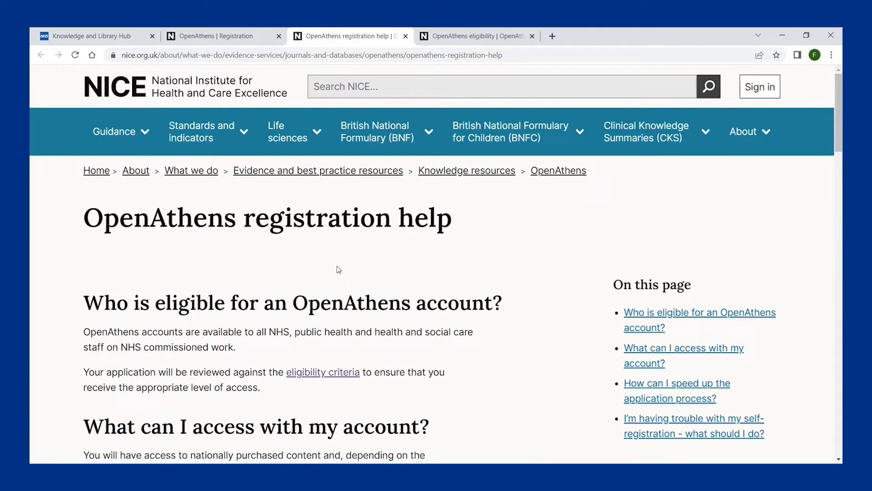
Open the eligibility criteria and examine the authorised users and exclusions for OpenAthens accounts
{"action": "left_click", "coordinate": [313, 373]}
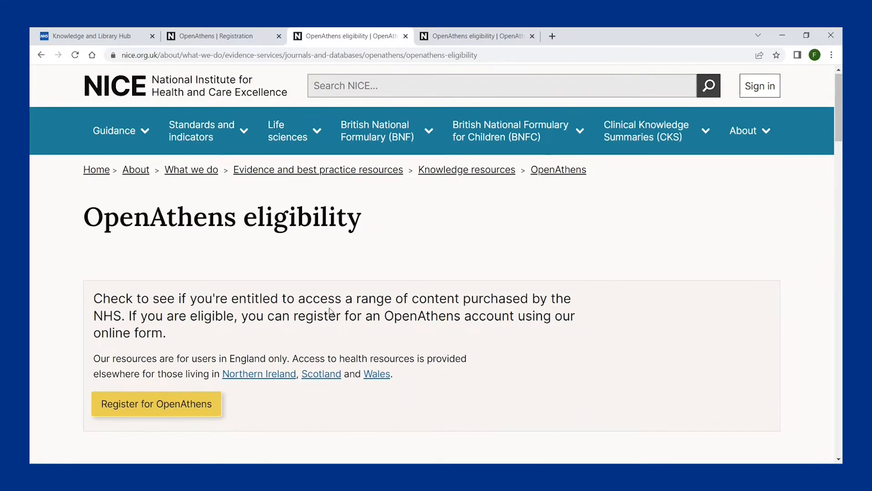
{"action": "scroll", "coordinate": [330, 342], "scroll_direction": "down", "scroll_amount": 2}
{"action": "scroll", "coordinate": [330, 342], "scroll_direction": "down", "scroll_amount": 10}
{"action": "scroll", "coordinate": [335, 356], "scroll_direction": "up", "scroll_amount": 9}
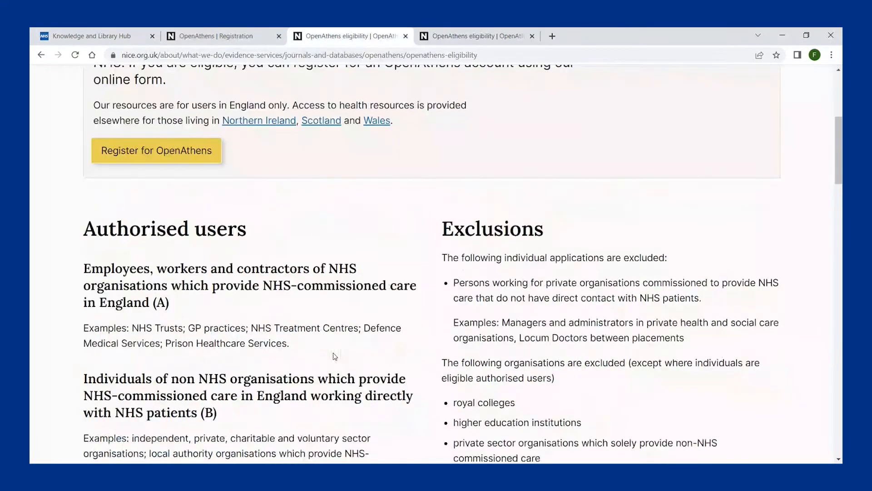
Return to the registration form and fill in the first name, last name and work email address
{"action": "left_click", "coordinate": [206, 35]}
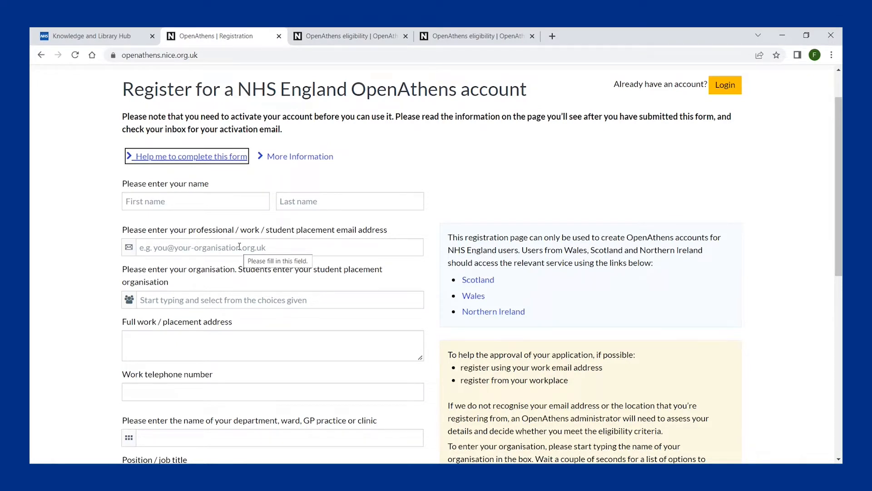
{"action": "left_click", "coordinate": [146, 201]}
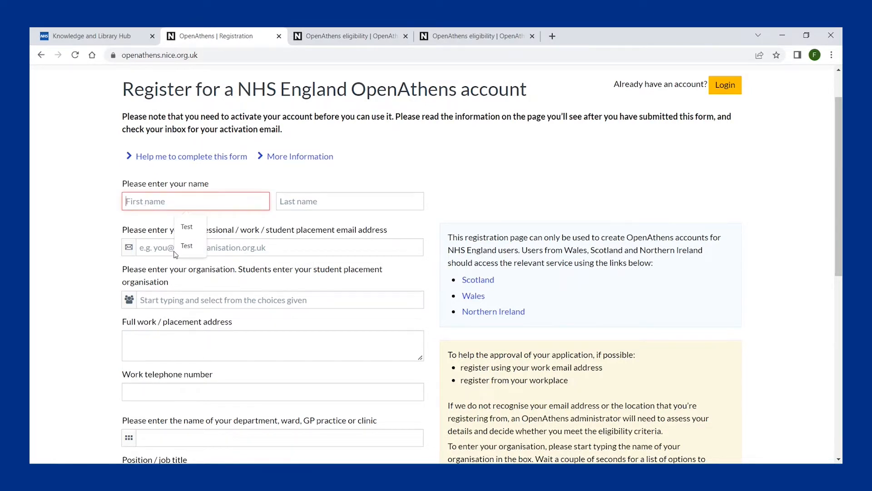
{"action": "left_click", "coordinate": [187, 226]}
{"action": "left_click", "coordinate": [283, 201]}
{"action": "left_click", "coordinate": [344, 225]}
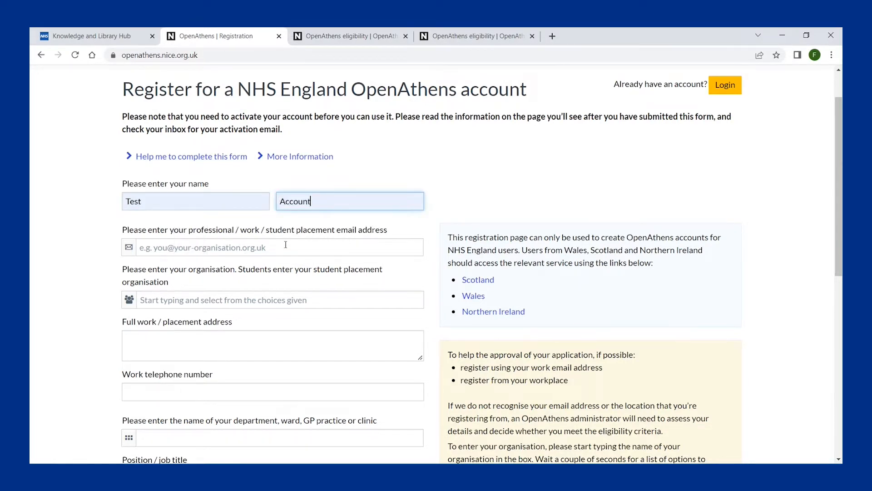
{"action": "left_click", "coordinate": [182, 249]}
{"action": "left_click", "coordinate": [213, 273]}
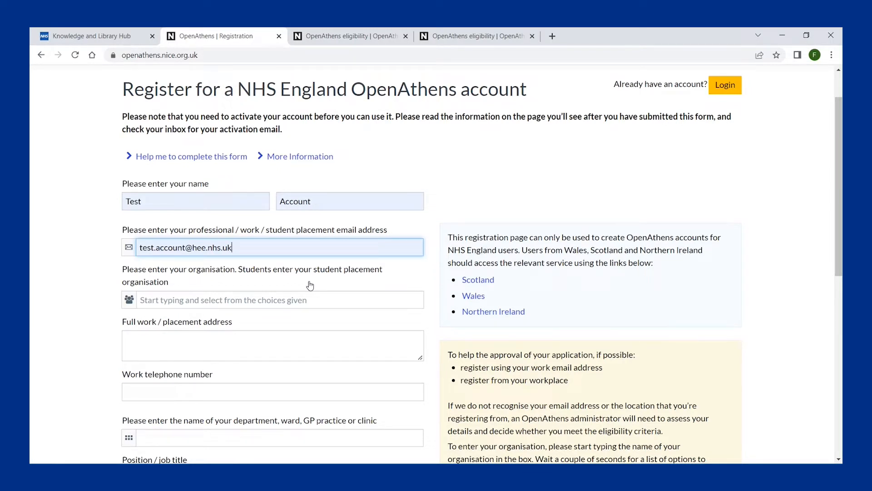
Search the organisation suggestions for "health educ" and choose Health Education England
{"action": "left_click", "coordinate": [192, 301]}
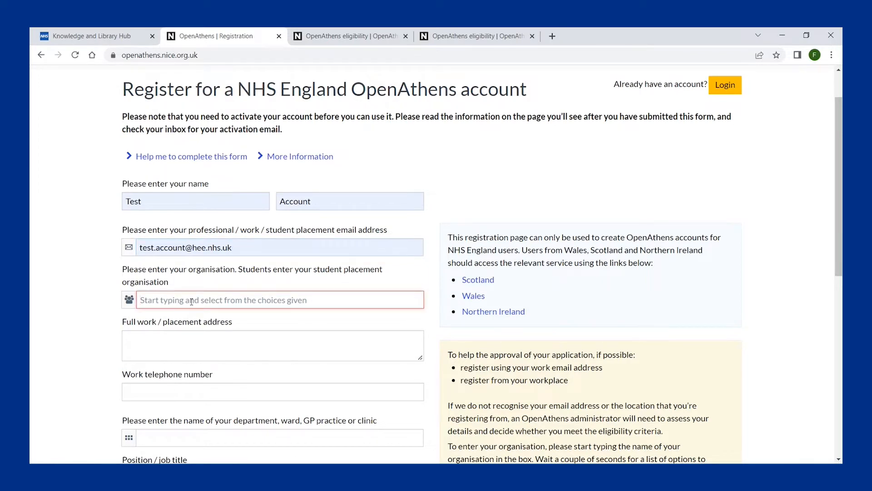
{"action": "type", "text": "health"}
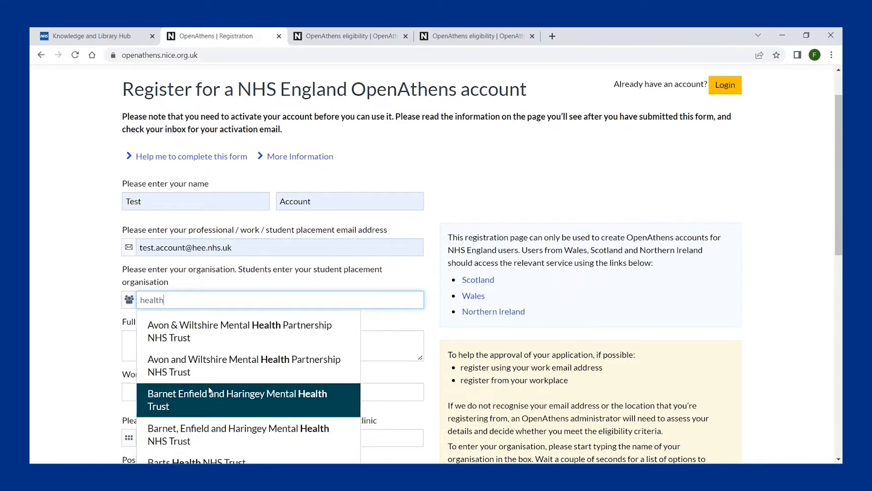
{"action": "scroll", "coordinate": [209, 390], "scroll_direction": "down", "scroll_amount": 2}
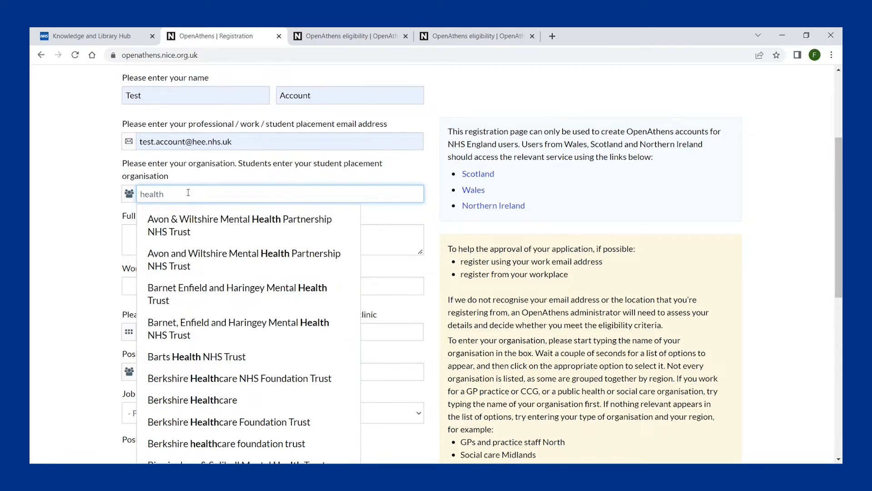
{"action": "type", "text": "educ"}
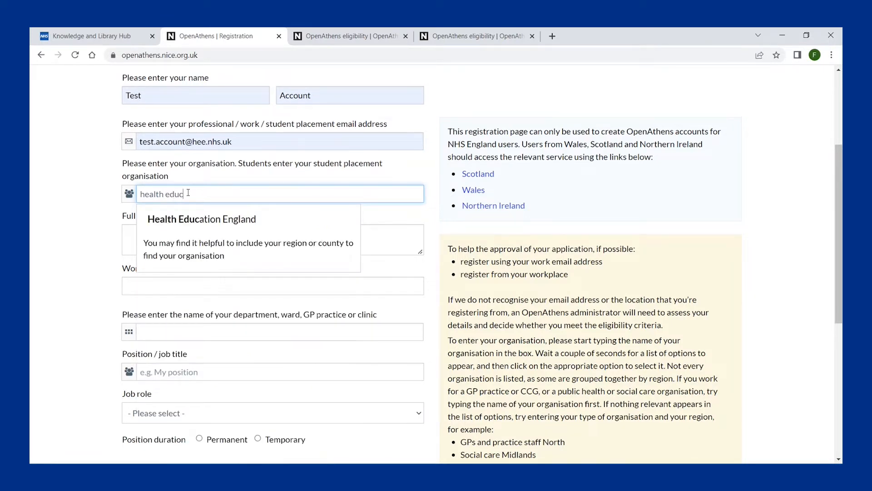
{"action": "left_click", "coordinate": [187, 219]}
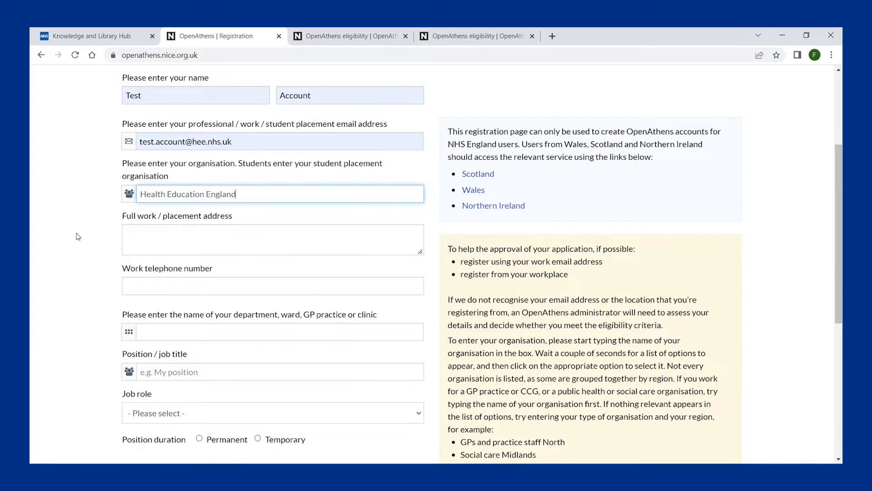
Replace the organisation by searching for "GPs north" and choosing GPs and practice staff in the North of England
{"action": "left_click_drag", "start_coordinate": [240, 195], "coordinate": [138, 188]}
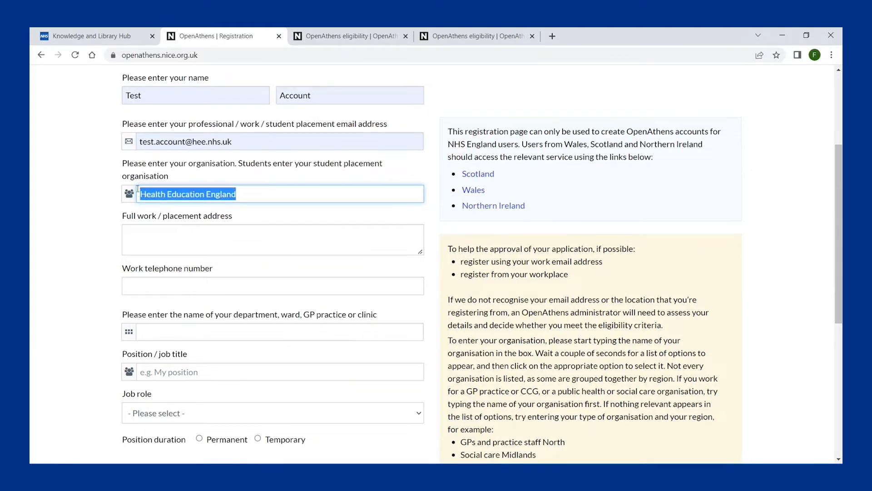
{"action": "type", "text": "GPs north"}
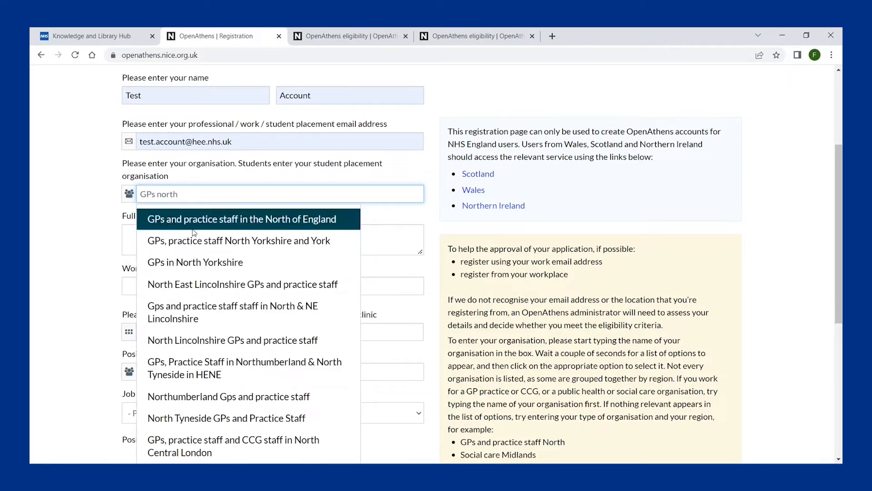
{"action": "left_click", "coordinate": [215, 222]}
Replace the organisation by searching for "social care midlands" and choosing Social care staff in the Midlands and East of England
{"action": "left_click_drag", "start_coordinate": [304, 197], "coordinate": [127, 201]}
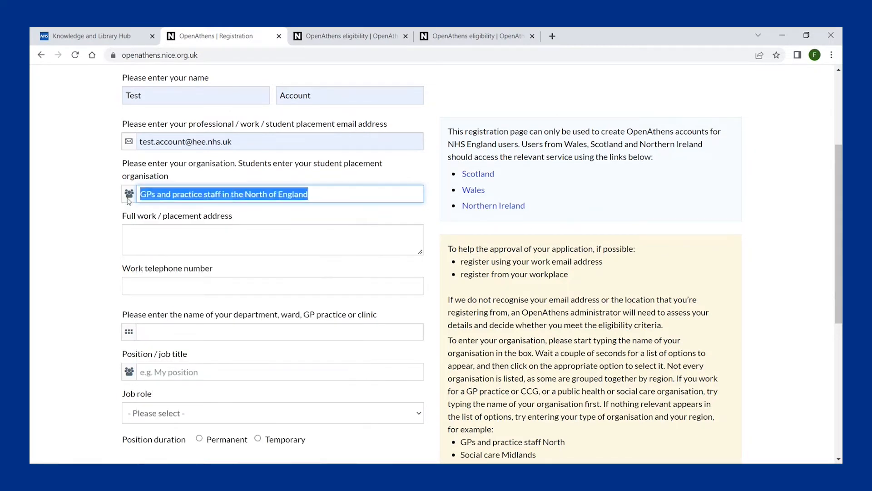
{"action": "type", "text": "social care"}
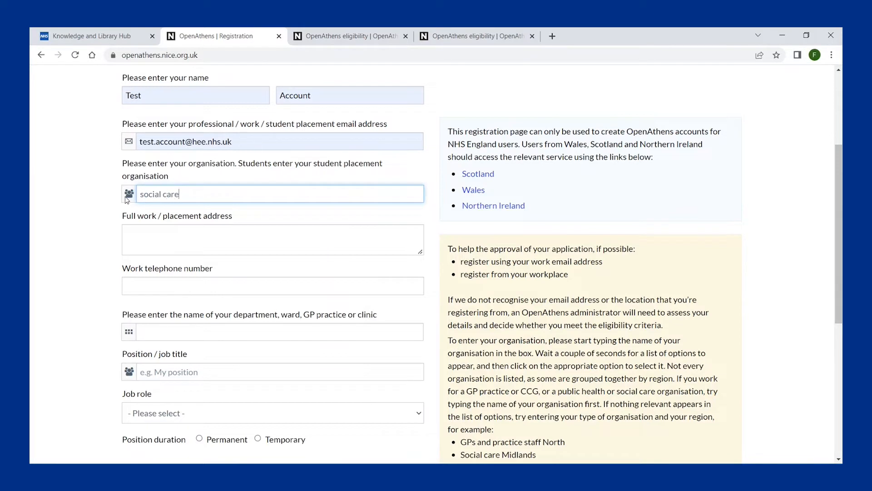
{"action": "type", "text": " midlands"}
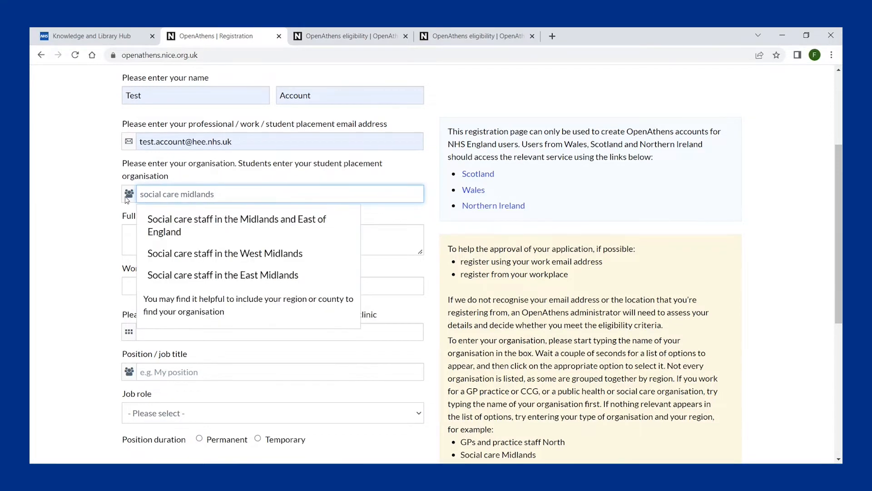
{"action": "left_click", "coordinate": [201, 225]}
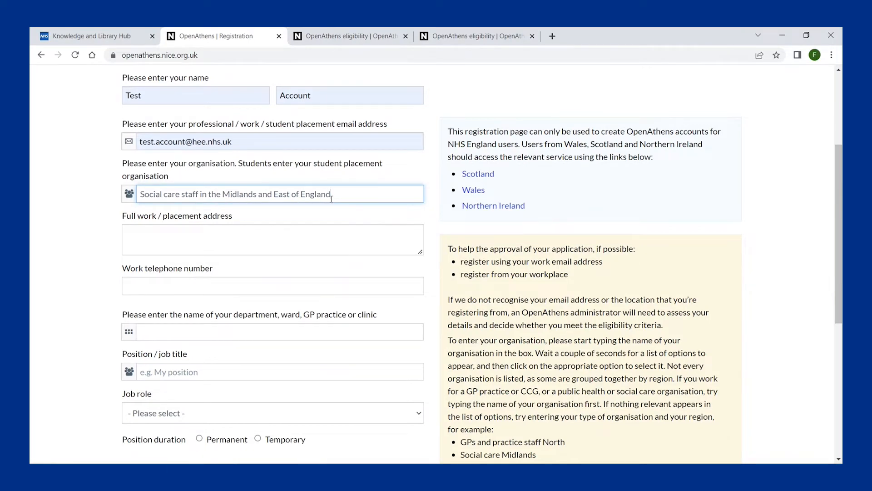
Set the organisation back to Health Education England by searching for "health educ"
{"action": "left_click_drag", "start_coordinate": [348, 198], "coordinate": [132, 192]}
{"action": "type", "text": "h"}
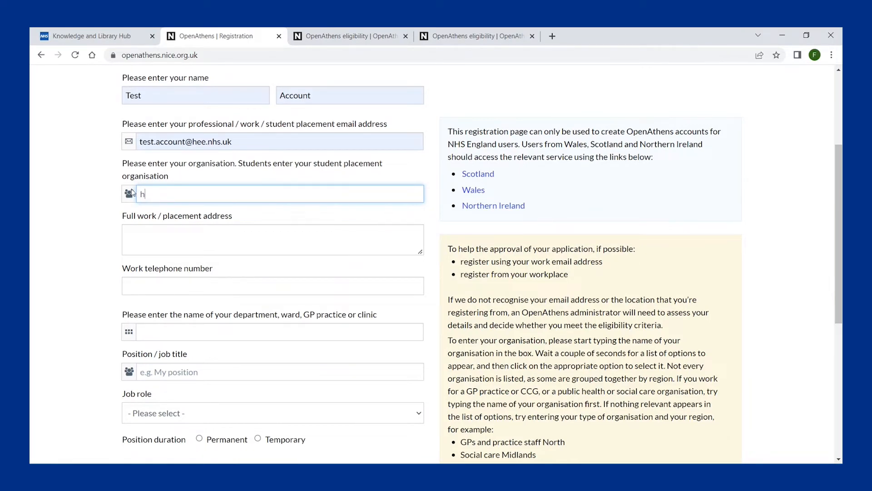
{"action": "type", "text": "ealth educ"}
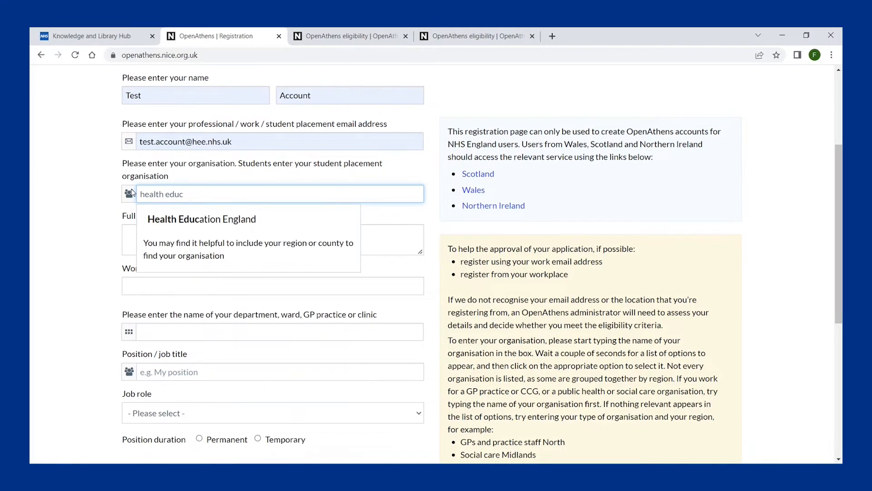
{"action": "left_click", "coordinate": [173, 223]}
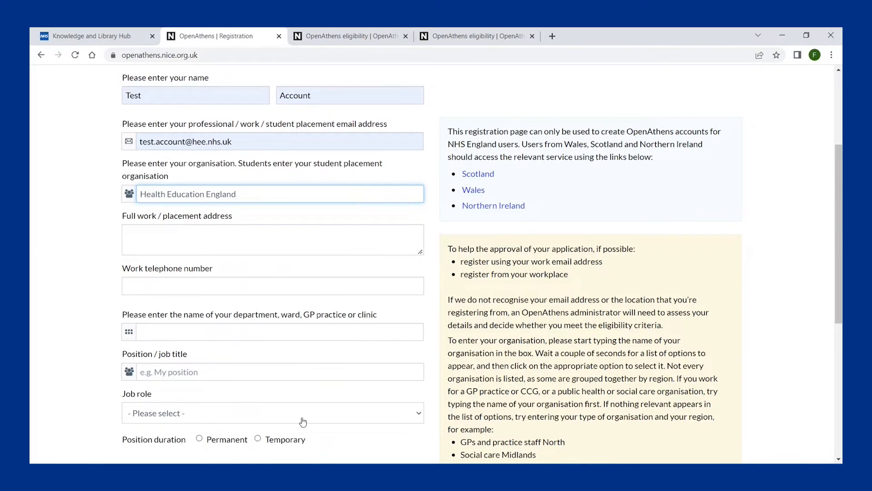
Switch to the browser window with the Psychiatry LLP registration, review the county choices and select National NHS Organisation (England)
{"action": "left_click", "coordinate": [303, 471]}
{"action": "left_click", "coordinate": [202, 408]}
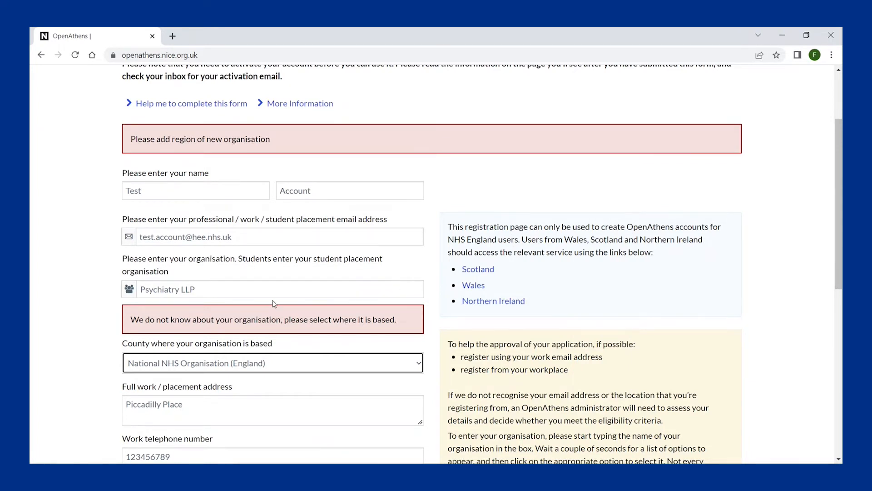
{"action": "left_click", "coordinate": [190, 363]}
{"action": "scroll", "coordinate": [215, 316], "scroll_direction": "down", "scroll_amount": 3}
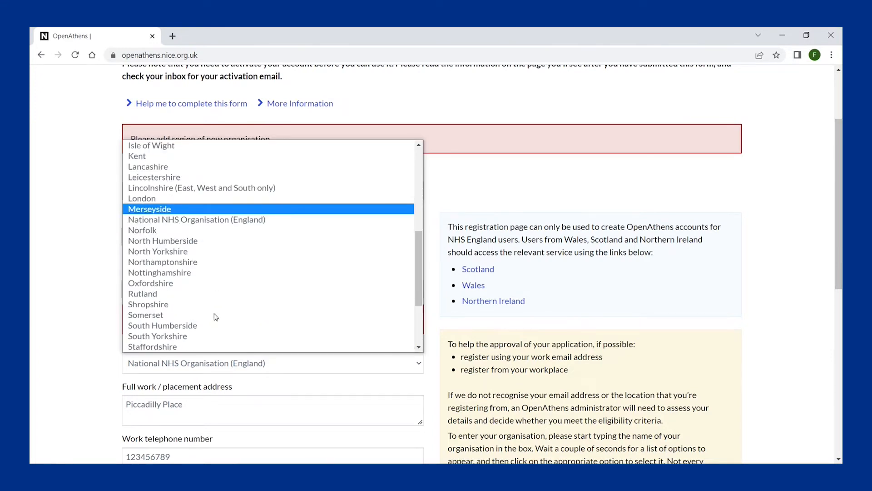
{"action": "scroll", "coordinate": [214, 315], "scroll_direction": "up", "scroll_amount": 5}
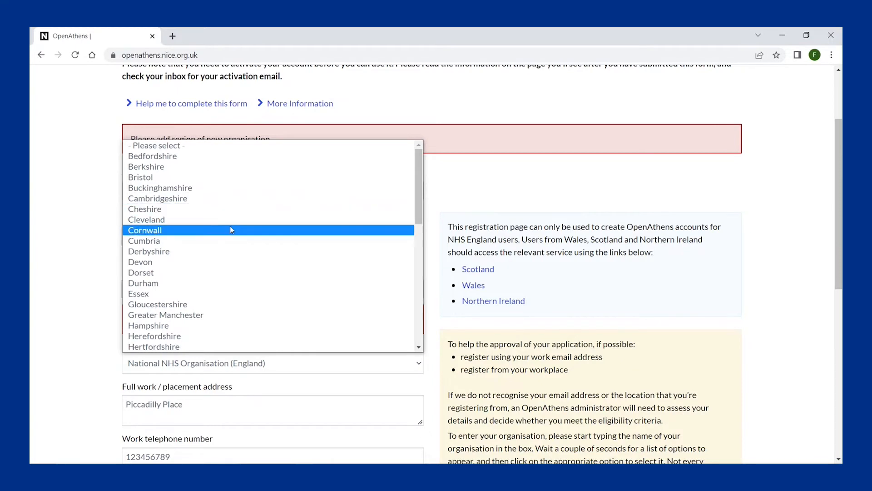
{"action": "scroll", "coordinate": [241, 252], "scroll_direction": "down", "scroll_amount": 5}
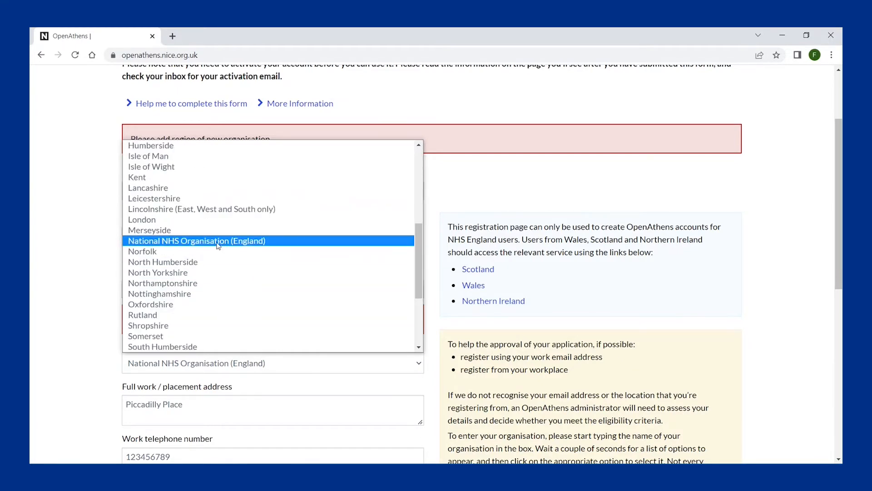
{"action": "left_click", "coordinate": [218, 242]}
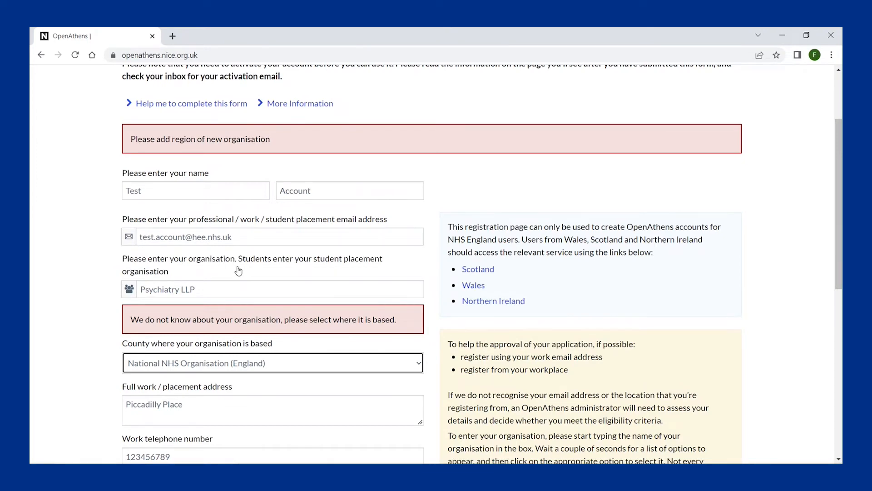
Return to the main registration window and fill in the full work address and work telephone number
{"action": "left_click", "coordinate": [303, 473]}
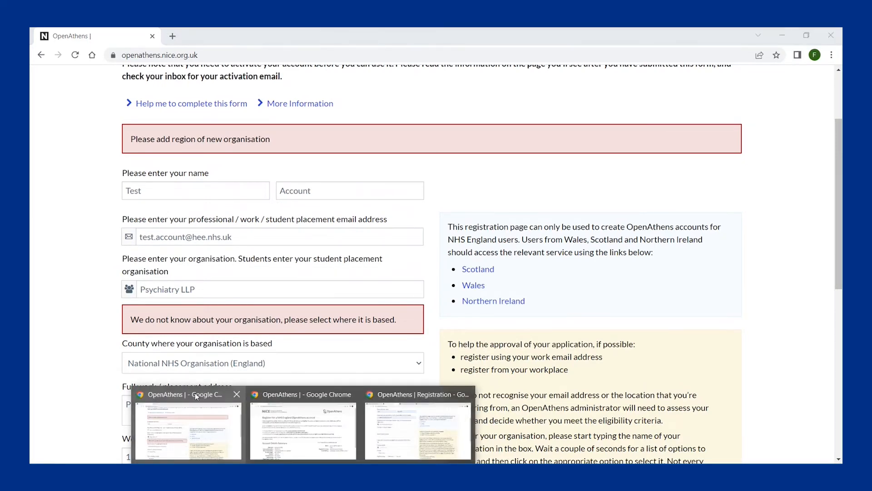
{"action": "left_click", "coordinate": [400, 390]}
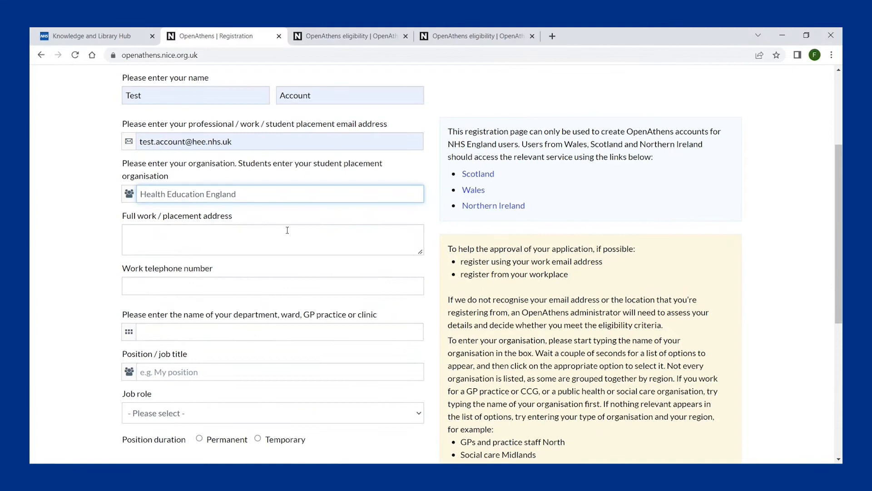
{"action": "left_click", "coordinate": [236, 227]}
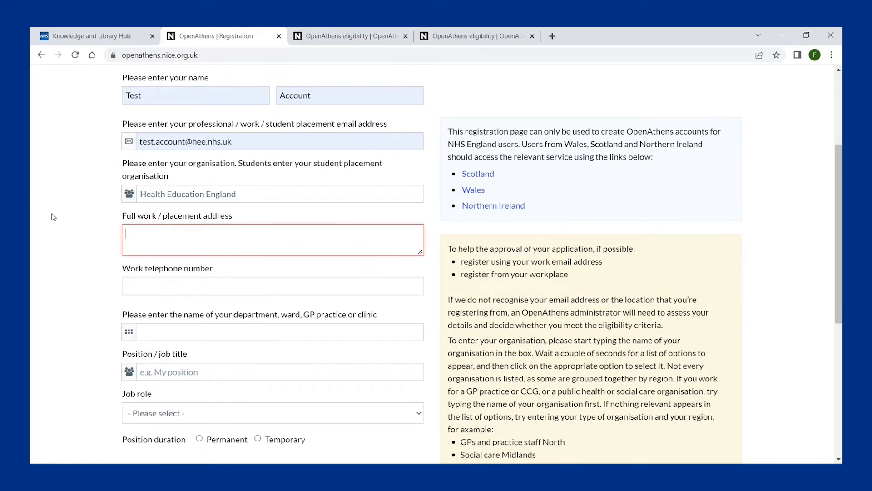
{"action": "left_click", "coordinate": [125, 244]}
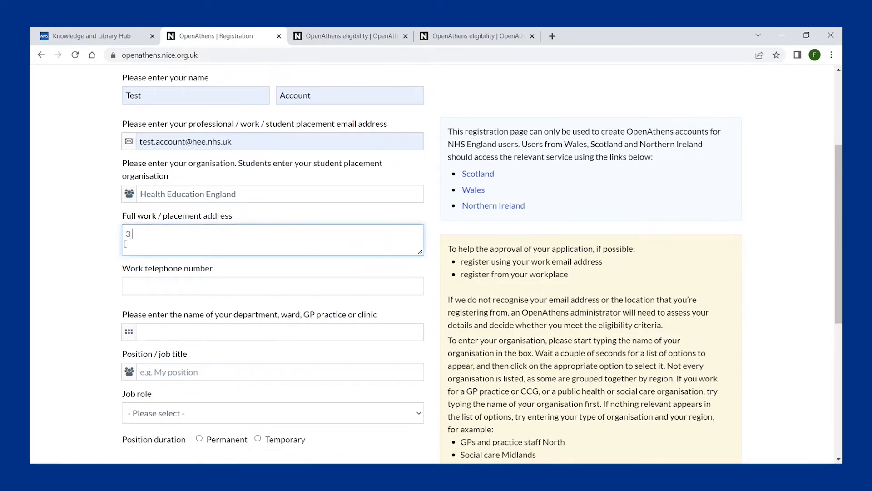
{"action": "type", "text": "3 Piccadilly Place"}
{"action": "key", "text": "Return"}
{"action": "type", "text": "Manchester"}
{"action": "key", "text": "Tab"}
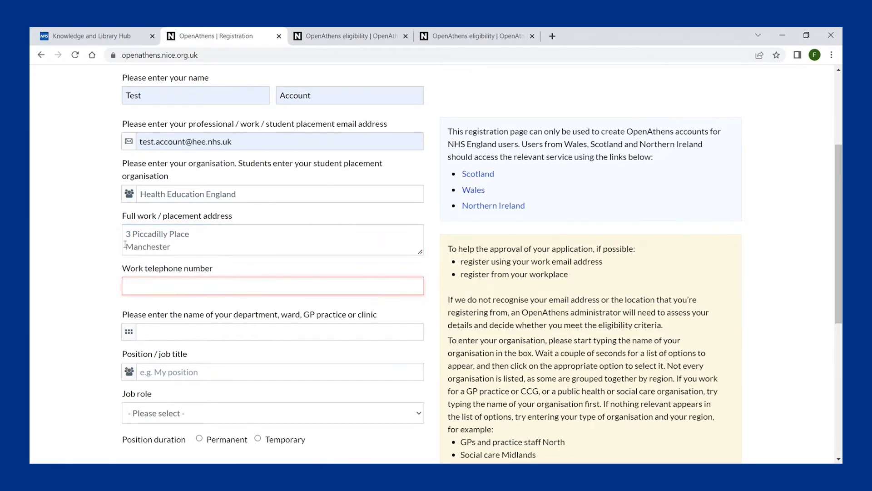
{"action": "type", "text": "0162 123"}
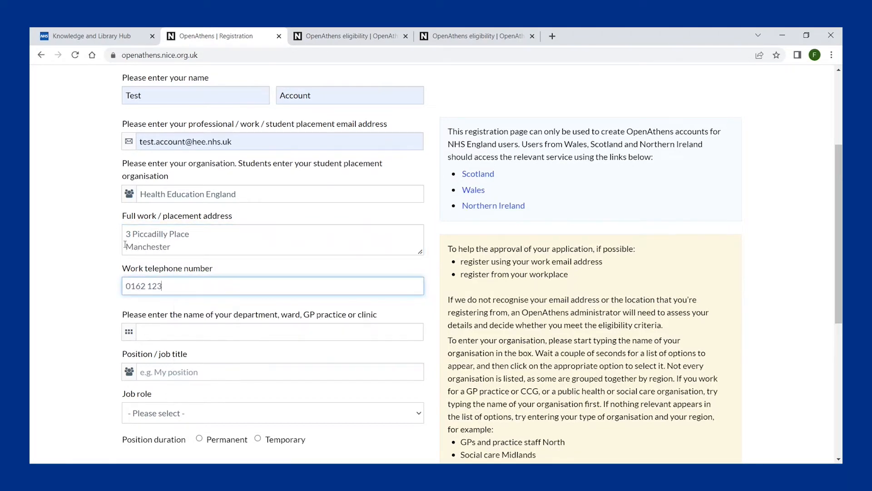
{"action": "type", "text": "4567"}
Fill in Resource Discovery as the department and Service Support Manager as the position / job title
{"action": "left_click", "coordinate": [157, 332]}
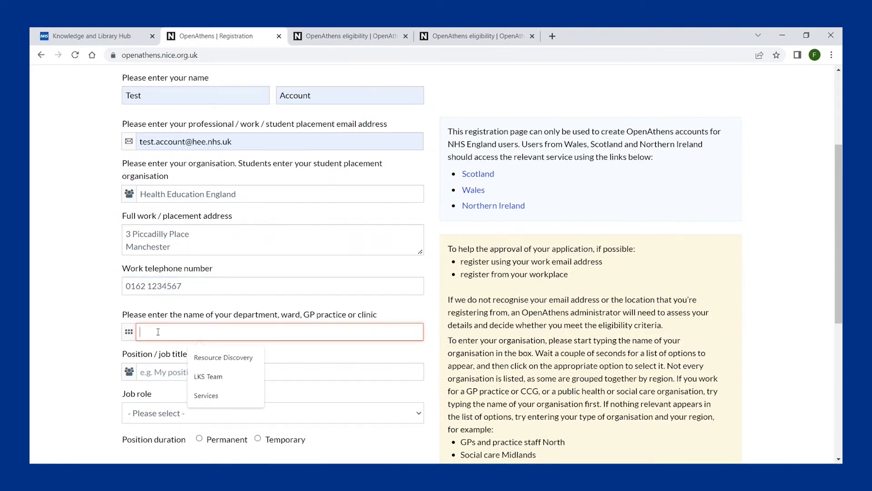
{"action": "left_click", "coordinate": [210, 358]}
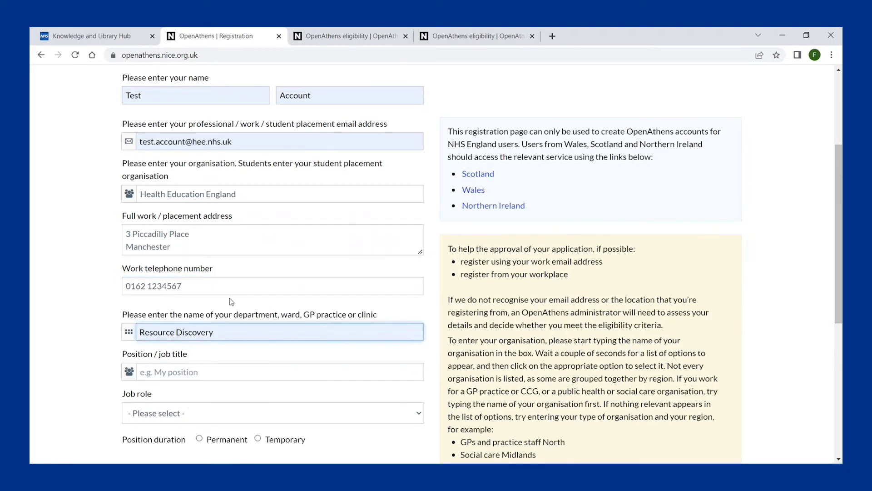
{"action": "scroll", "coordinate": [234, 282], "scroll_direction": "down", "scroll_amount": 1}
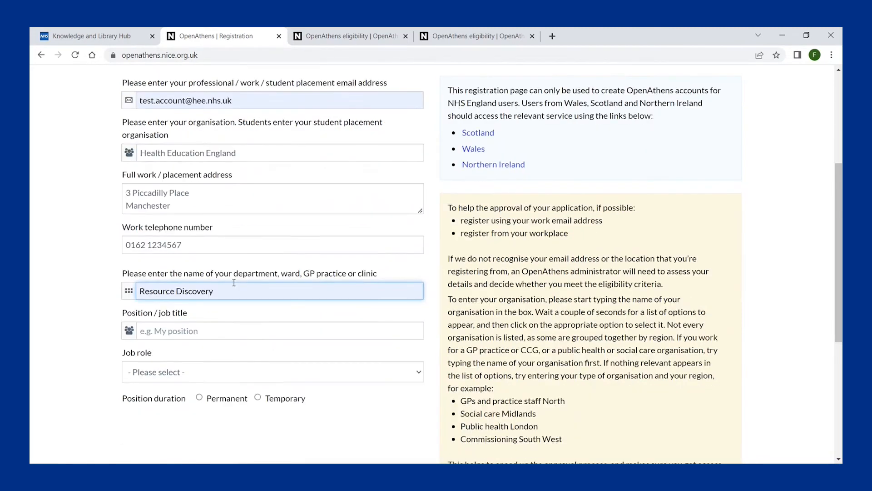
{"action": "left_click", "coordinate": [182, 321]}
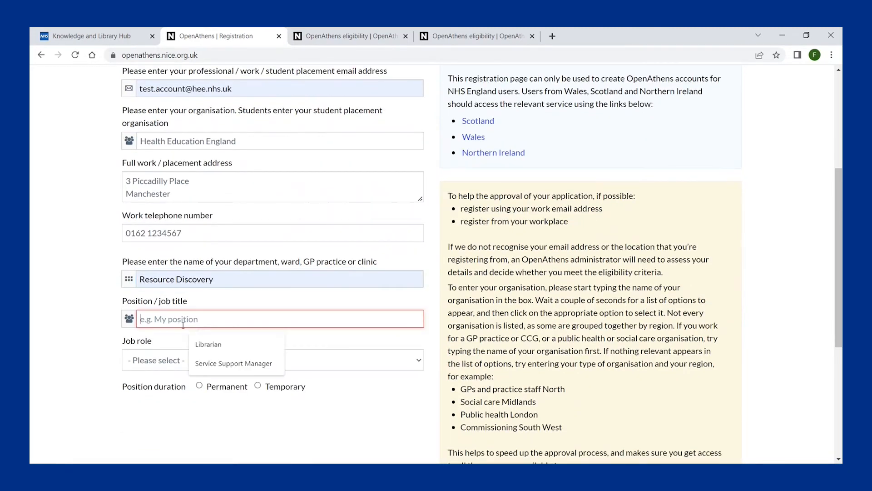
{"action": "left_click", "coordinate": [230, 364]}
Choose Library Staff as the job role
{"action": "scroll", "coordinate": [276, 335], "scroll_direction": "down", "scroll_amount": 1}
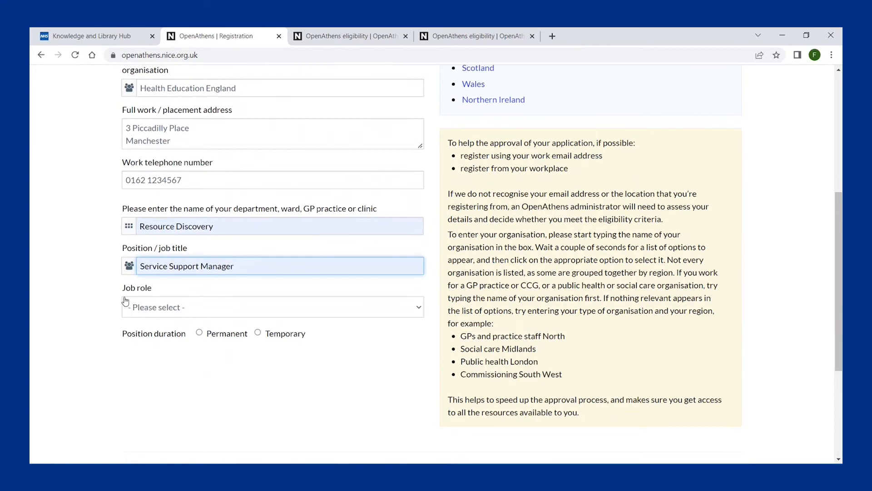
{"action": "scroll", "coordinate": [231, 290], "scroll_direction": "down", "scroll_amount": 1}
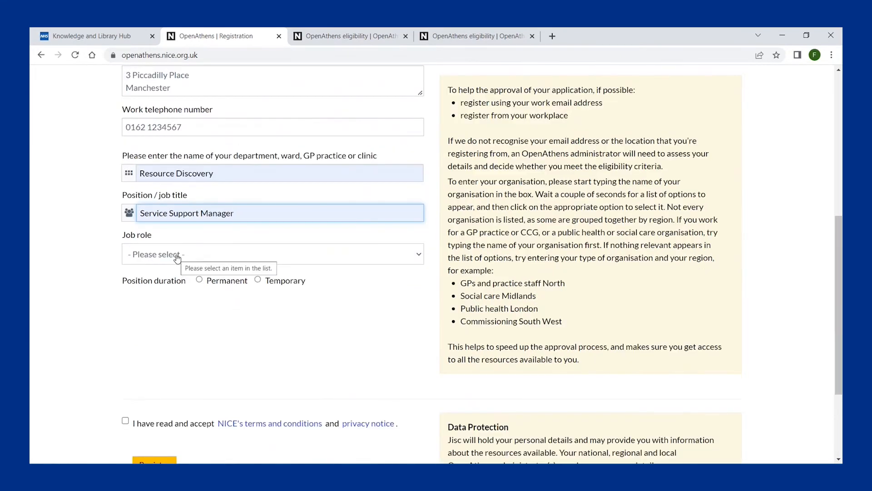
{"action": "left_click", "coordinate": [202, 257]}
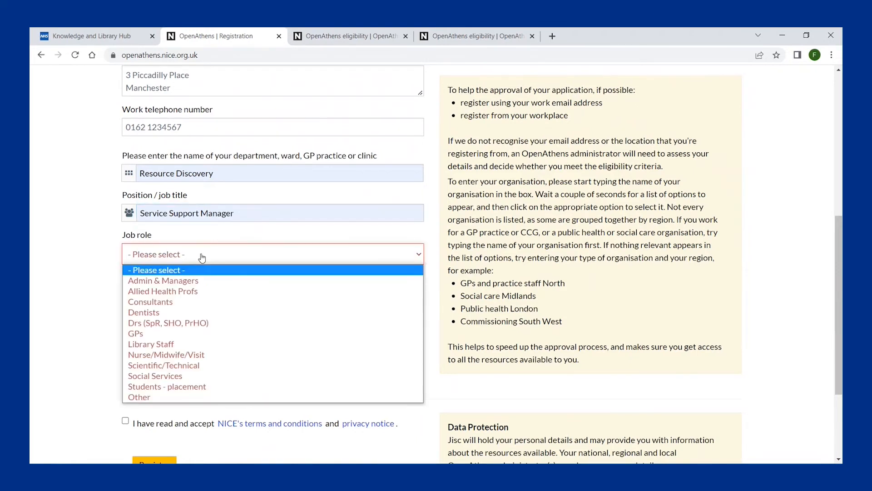
{"action": "left_click", "coordinate": [195, 344]}
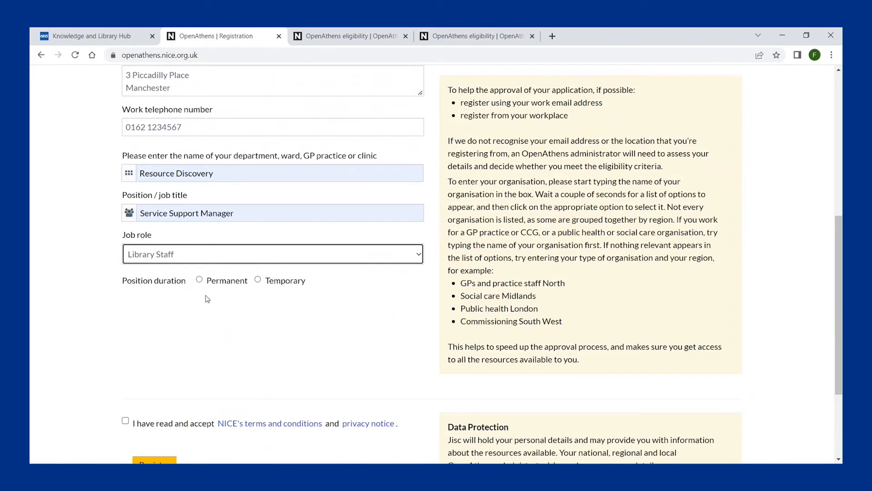
Set the position duration to Temporary with a contract / placement expiry date of 31/12/2022
{"action": "left_click", "coordinate": [200, 282]}
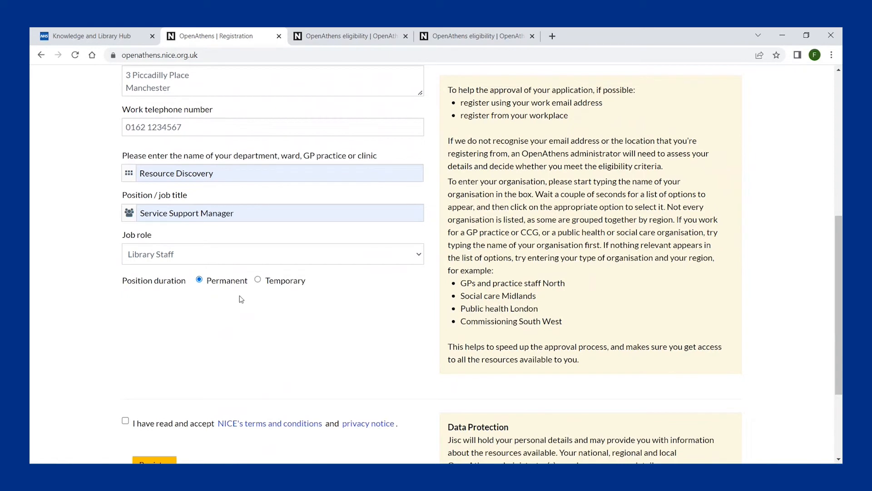
{"action": "left_click", "coordinate": [259, 283]}
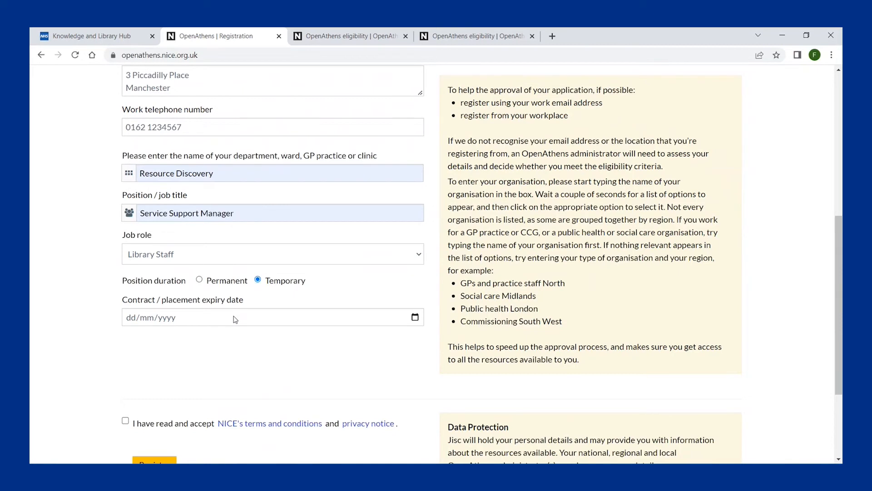
{"action": "left_click", "coordinate": [415, 317]}
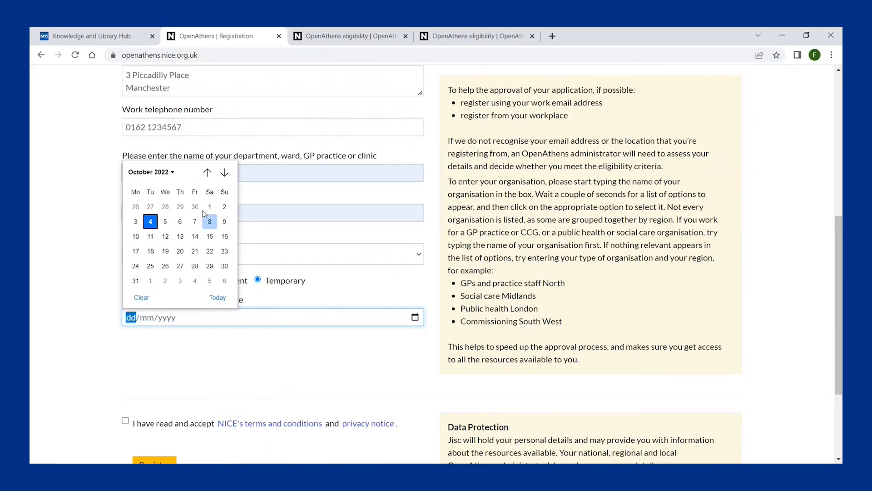
{"action": "left_click", "coordinate": [225, 172]}
{"action": "left_click", "coordinate": [225, 173]}
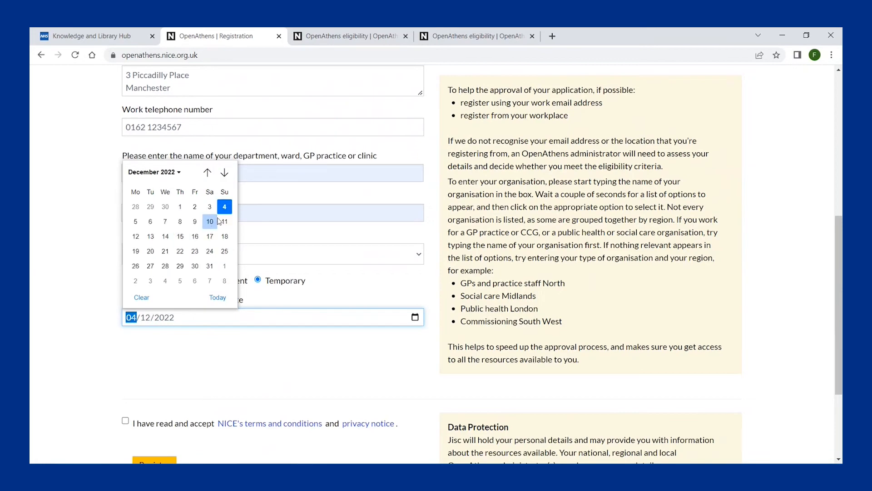
{"action": "left_click", "coordinate": [210, 266]}
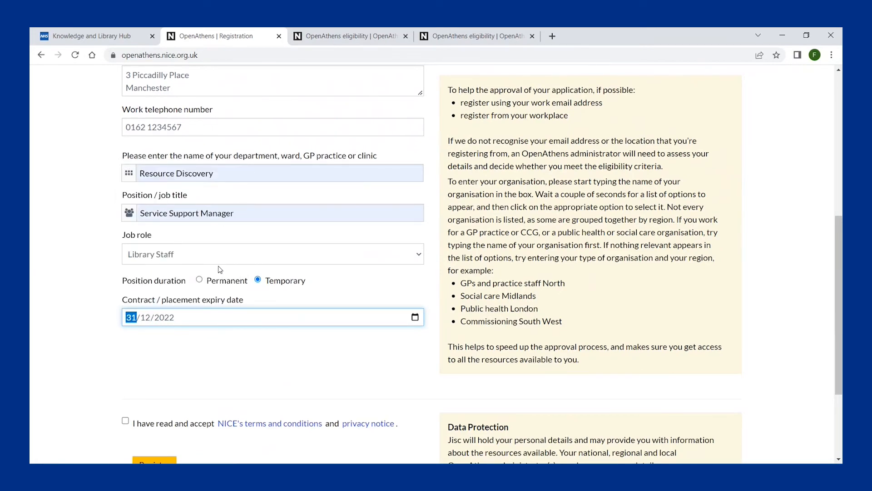
Accept NICE's terms and conditions and privacy notice, and submit the registration
{"action": "scroll", "coordinate": [209, 318], "scroll_direction": "down", "scroll_amount": 1}
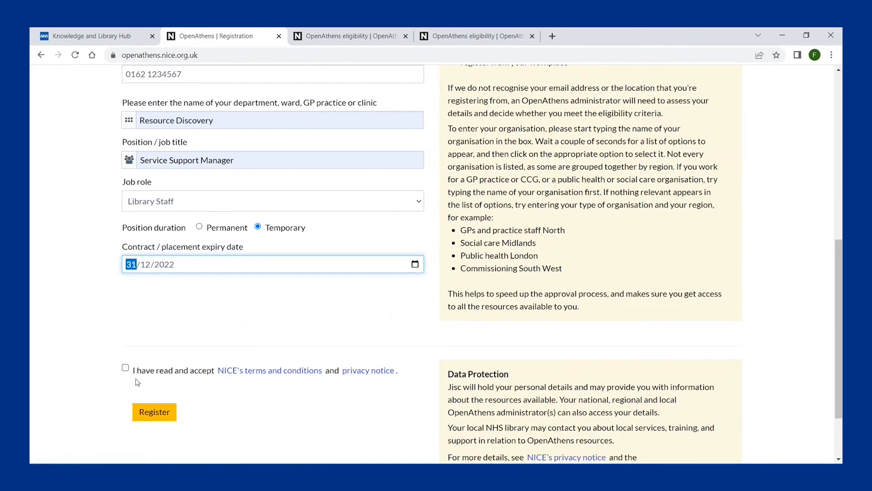
{"action": "left_click", "coordinate": [126, 367]}
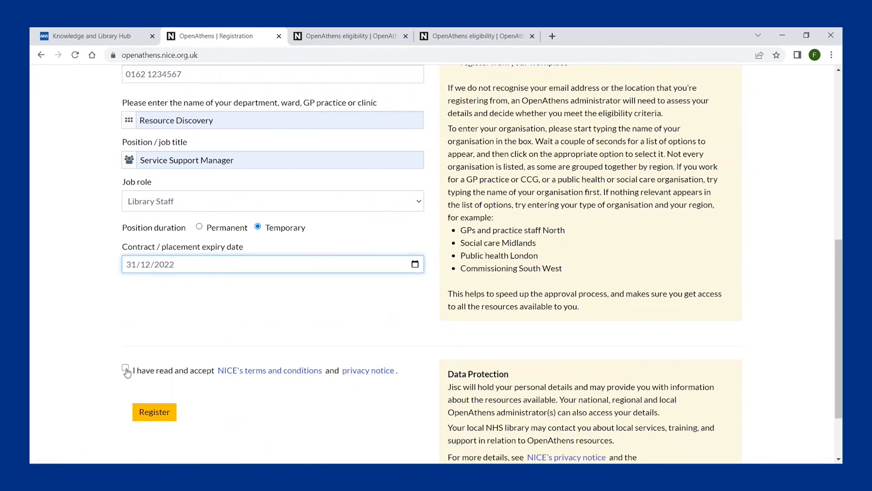
{"action": "left_click", "coordinate": [154, 413]}
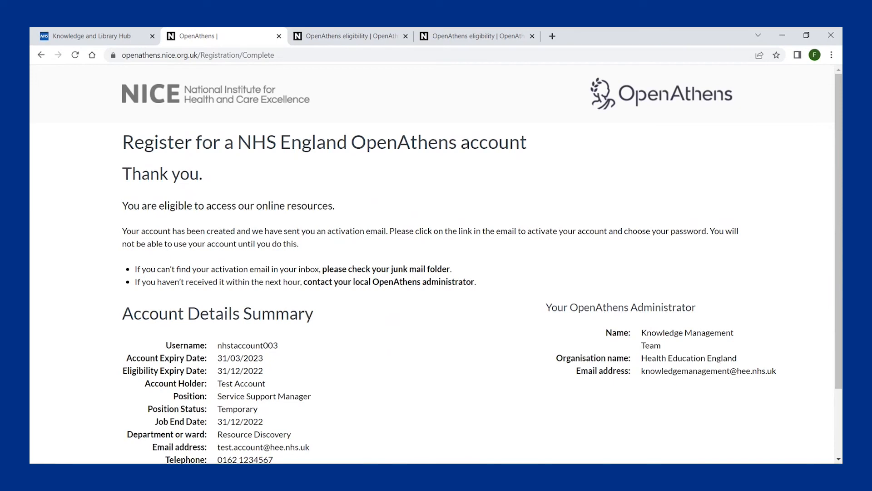
Switch to the other browser window showing the completed Librarian registration to view its eligibility outcome
{"action": "mouse_move", "coordinate": [299, 435]}
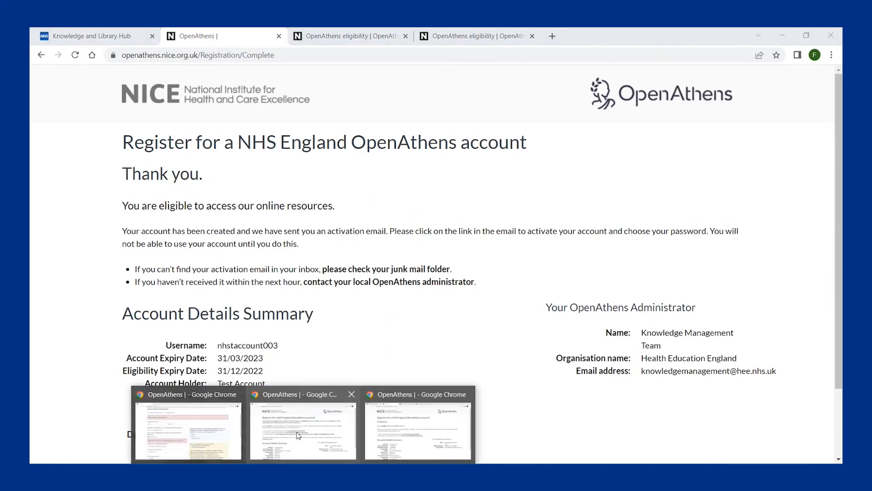
{"action": "left_click", "coordinate": [300, 403]}
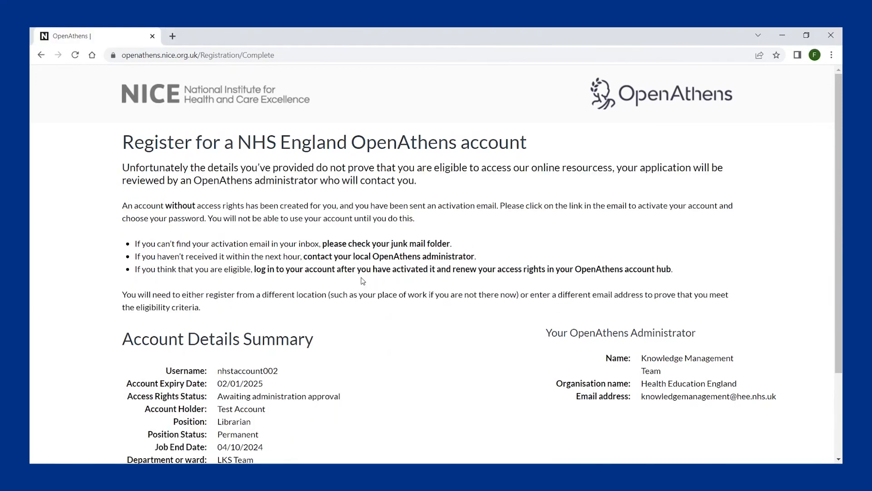